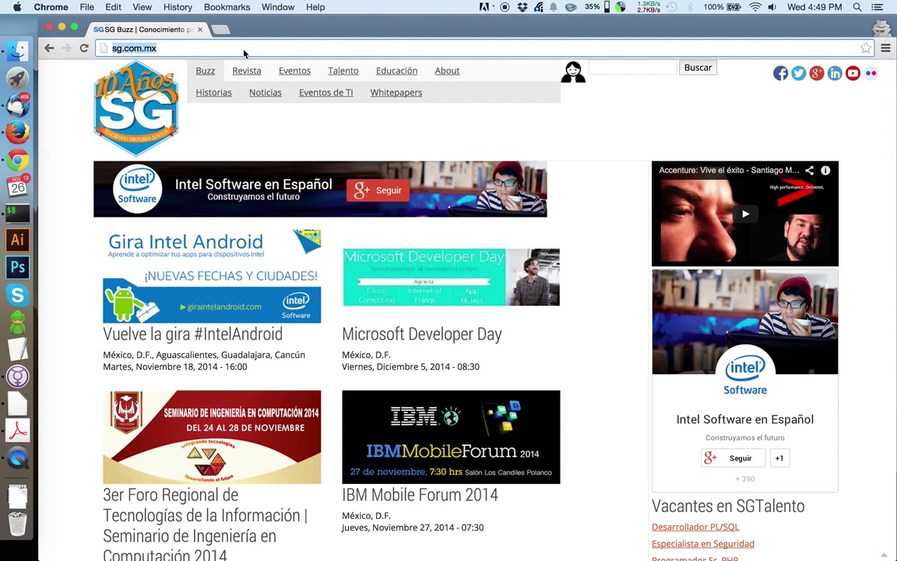
- Open the survey data page at swgu.ru/salarios2014-datos
{"action": "type", "text": "s"}
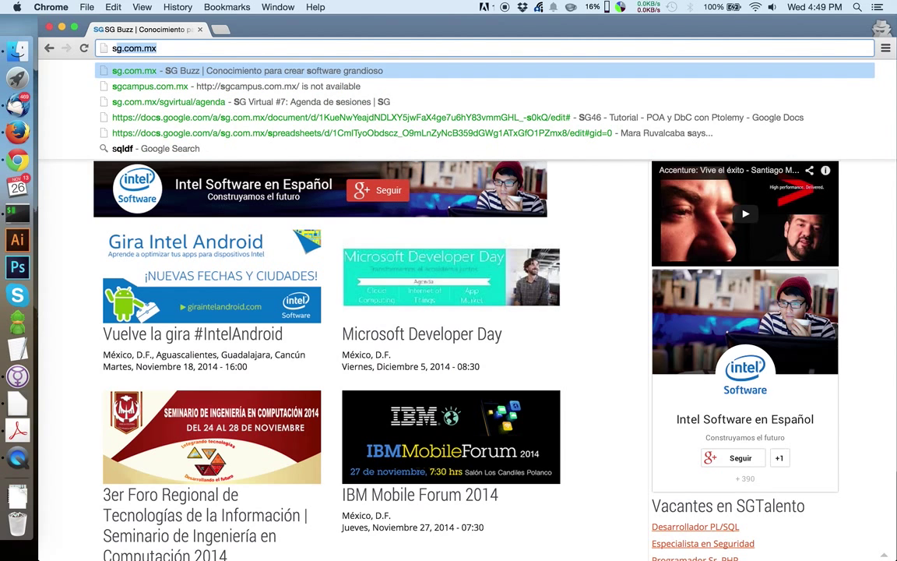
{"action": "type", "text": "wgu"}
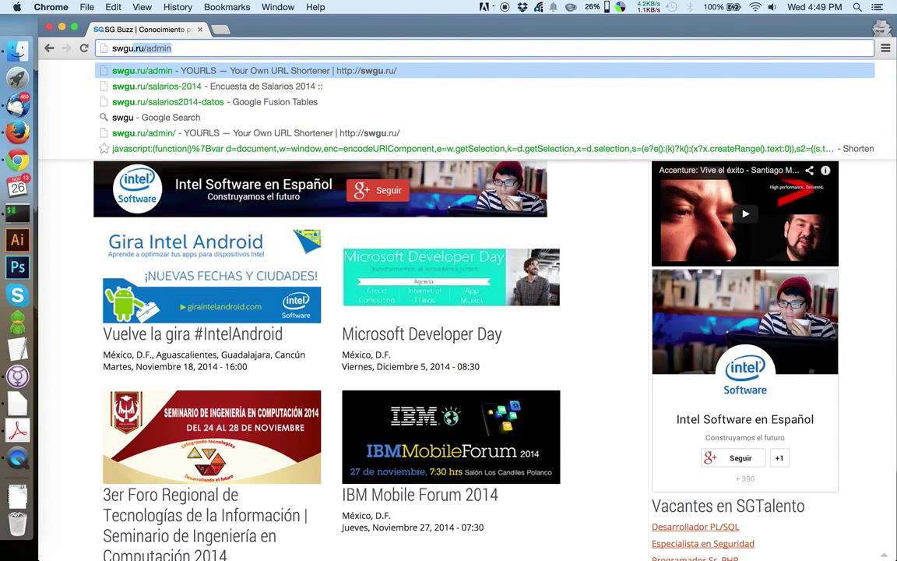
{"action": "type", "text": ".ru/"}
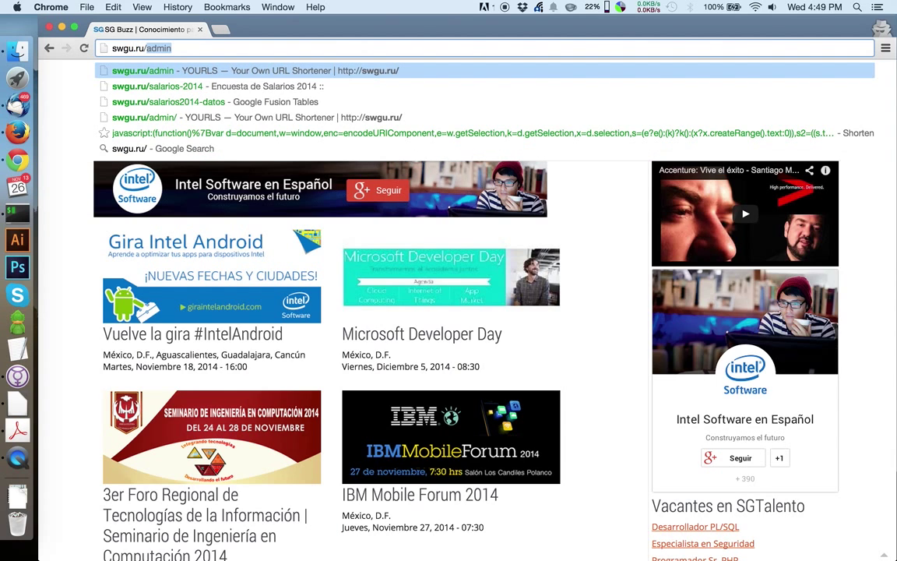
{"action": "type", "text": "salarios2"}
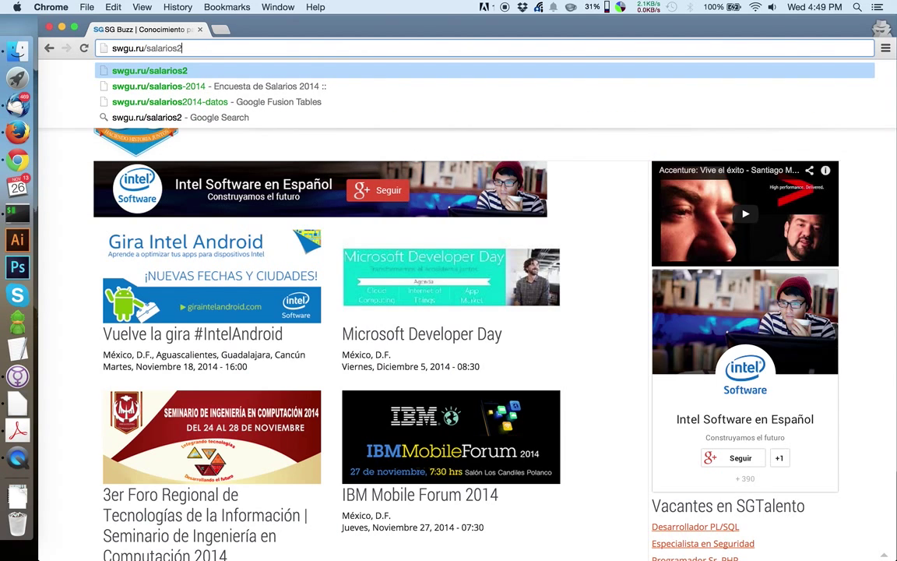
{"action": "type", "text": "014-dat"}
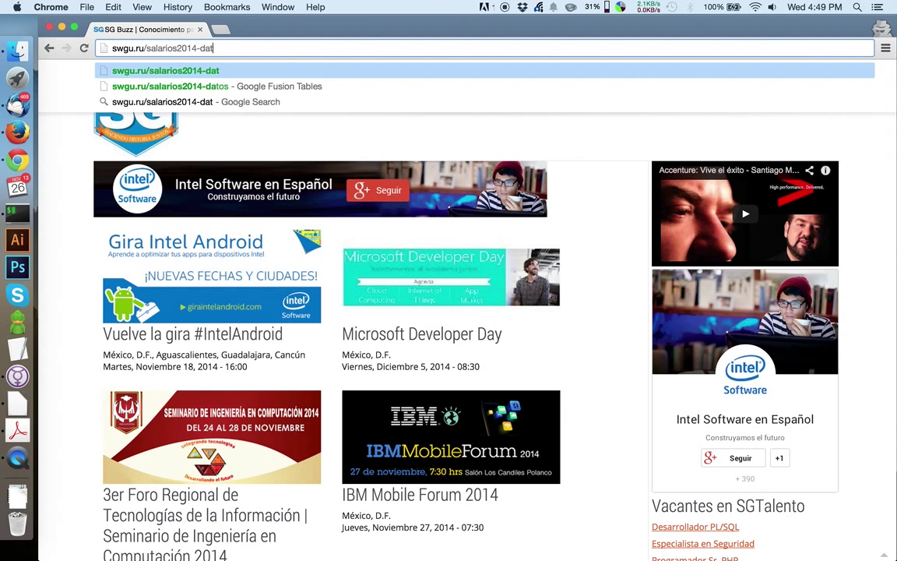
{"action": "type", "text": "os"}
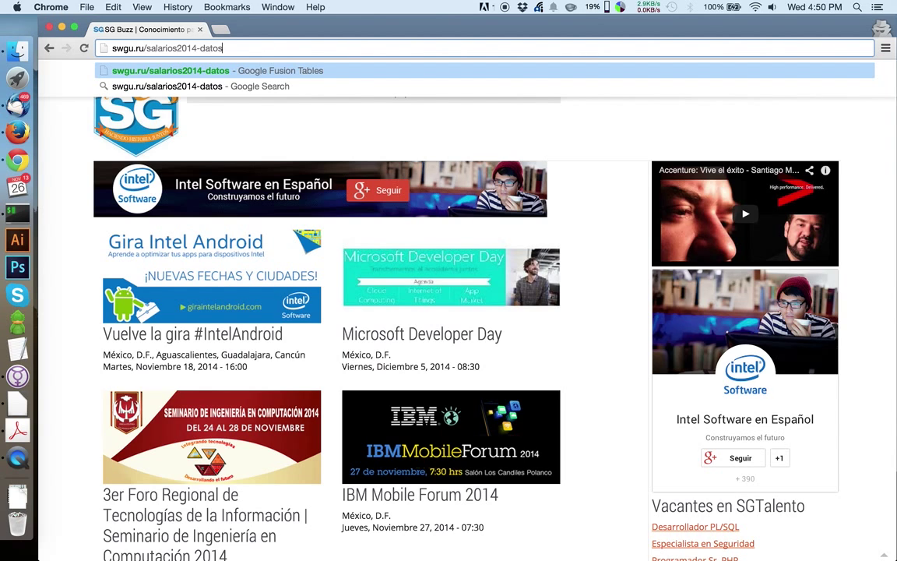
{"action": "key", "text": "Return"}
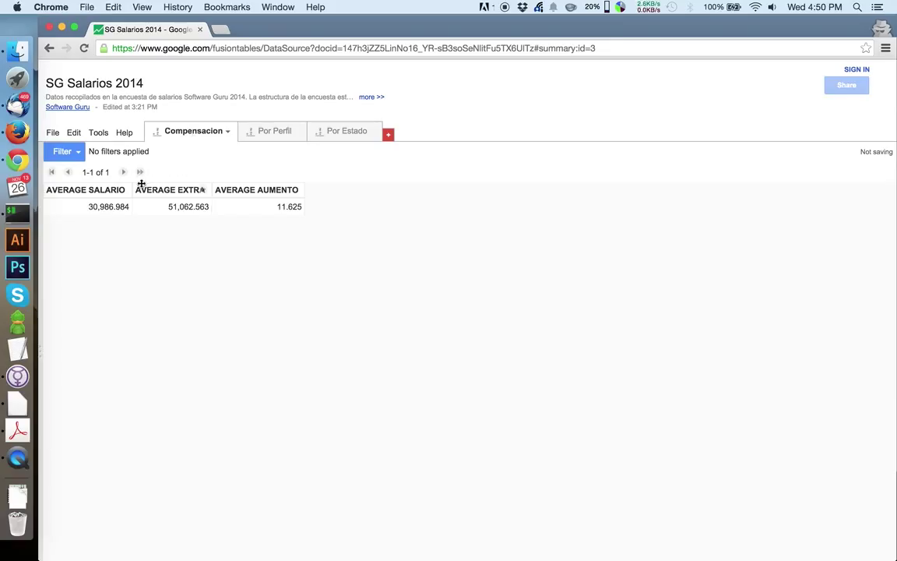
- Filter the Compensacion summary by GENERO so that only Hombre responses are included
{"action": "mouse_move", "coordinate": [121, 192]}
{"action": "left_click", "coordinate": [78, 152]}
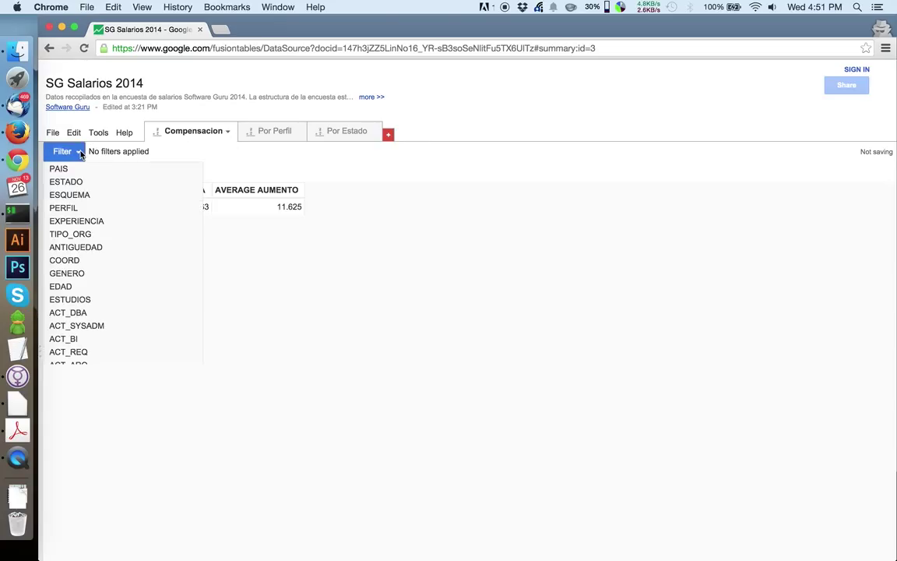
{"action": "left_click", "coordinate": [81, 278]}
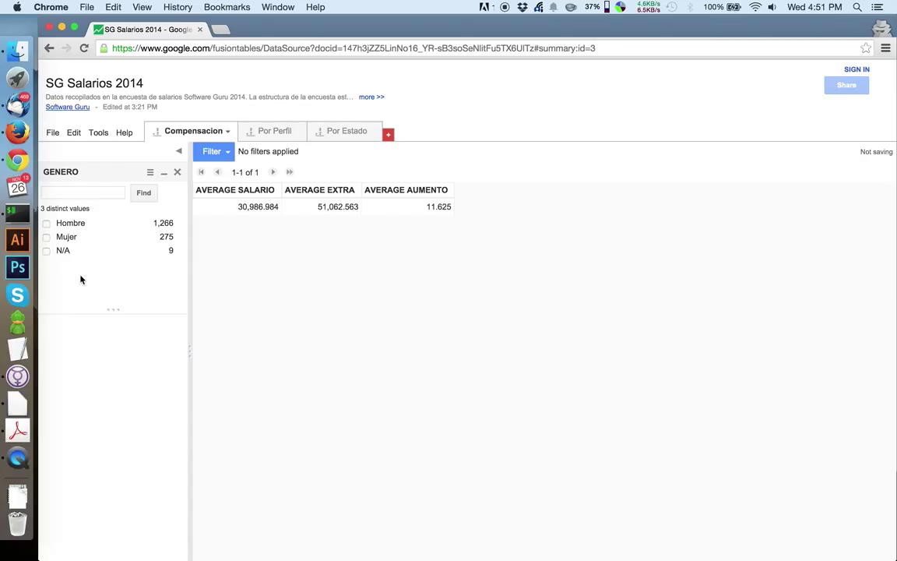
{"action": "left_click", "coordinate": [46, 224]}
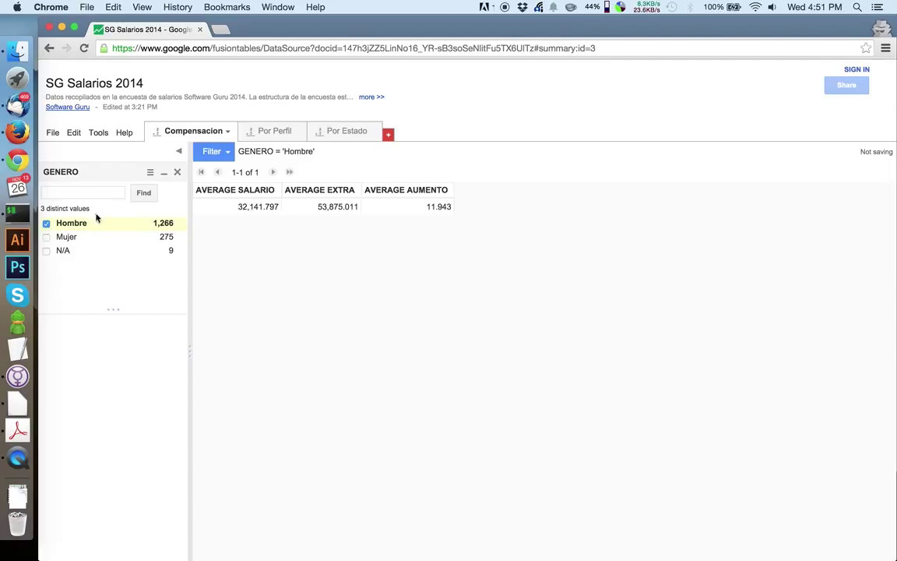
- Switch the GENERO filter from Hombre to Mujer to compare averages, and clear it and collapse the filter area
{"action": "left_click", "coordinate": [46, 225]}
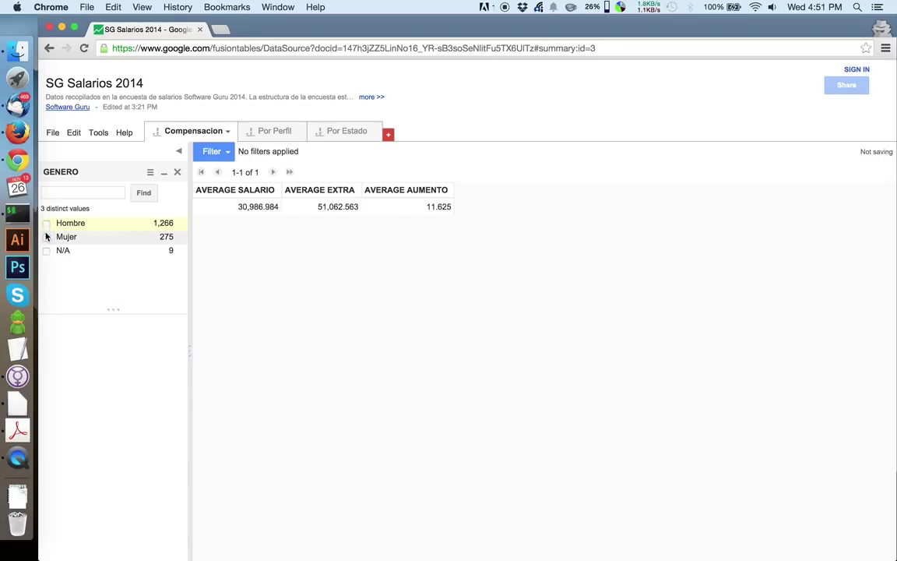
{"action": "left_click", "coordinate": [45, 237]}
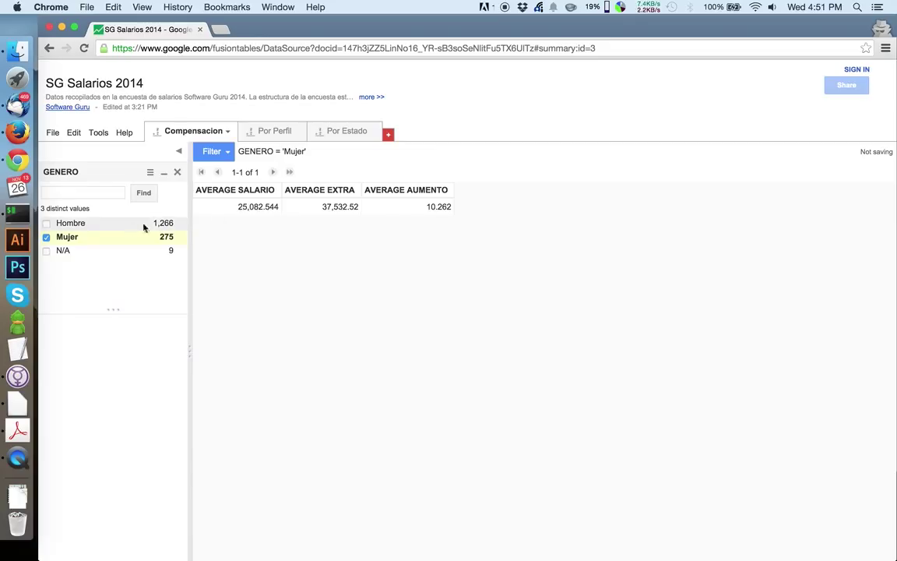
{"action": "left_click", "coordinate": [46, 237]}
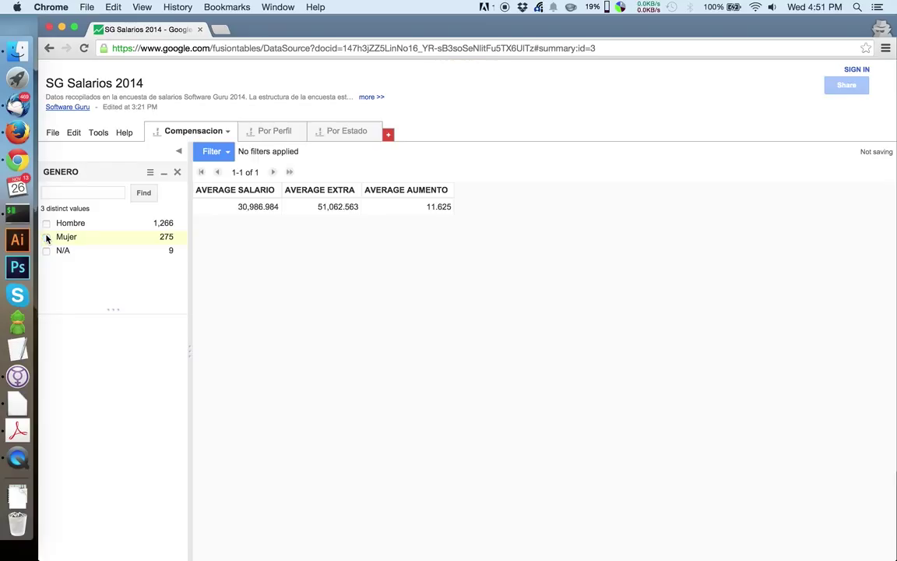
{"action": "left_click", "coordinate": [180, 152]}
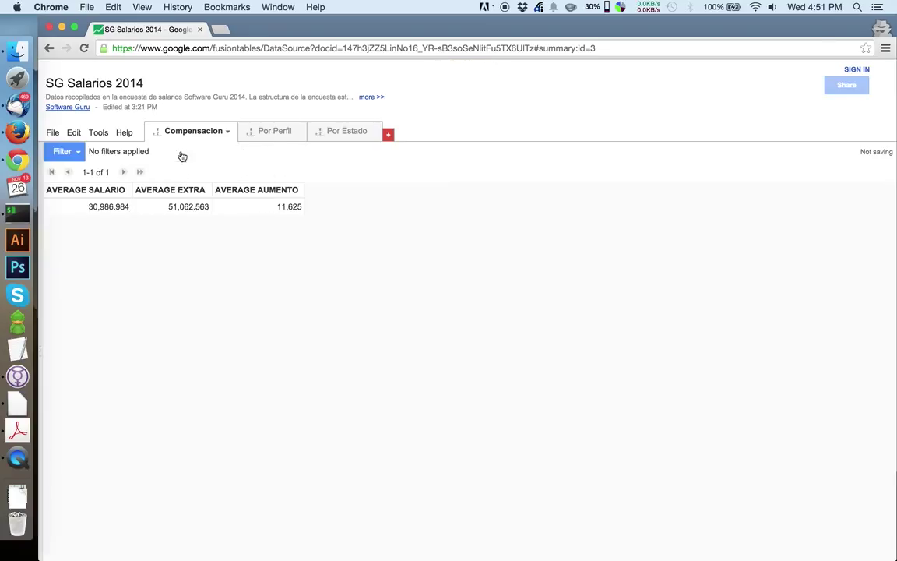
- Show the Por Perfil summary and sort it by AVERAGE SALARIO from highest to lowest
{"action": "left_click", "coordinate": [274, 134]}
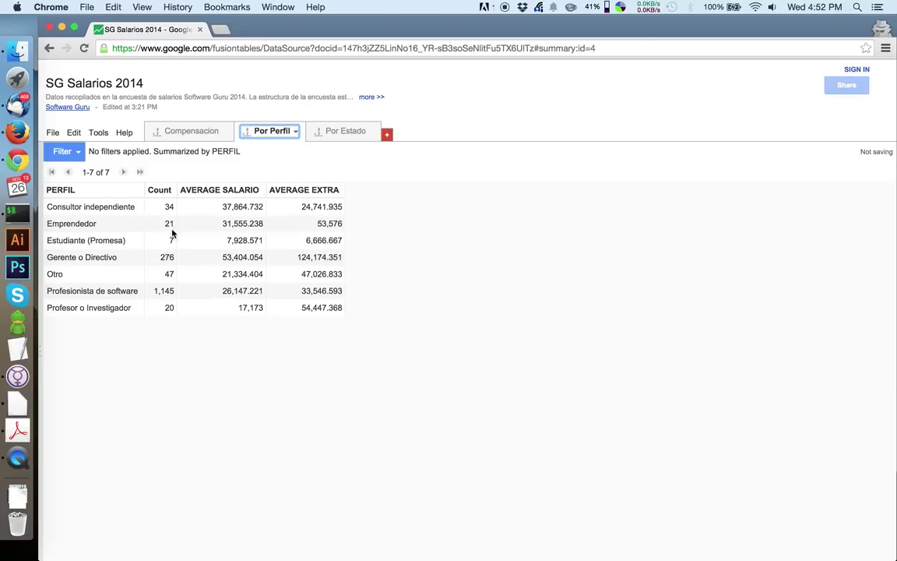
{"action": "left_click", "coordinate": [258, 191]}
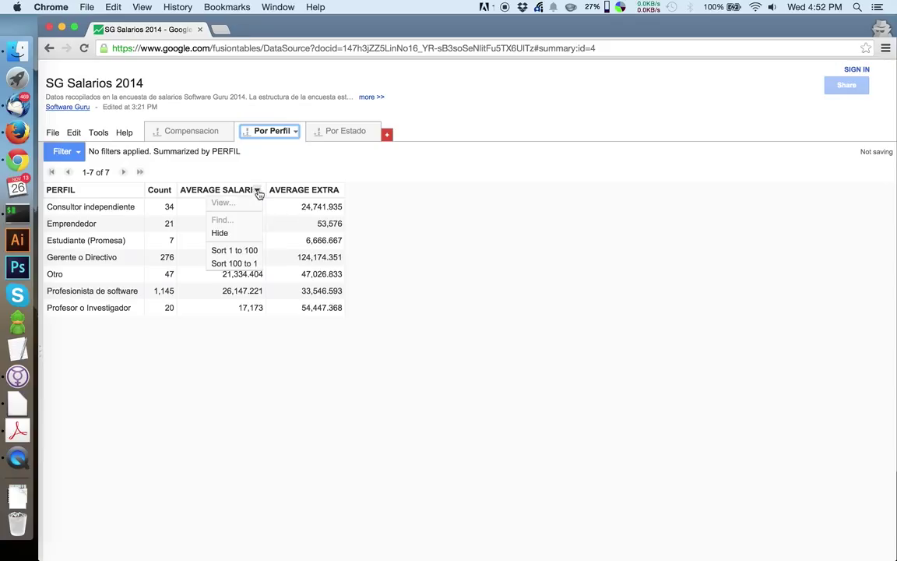
{"action": "left_click", "coordinate": [236, 269]}
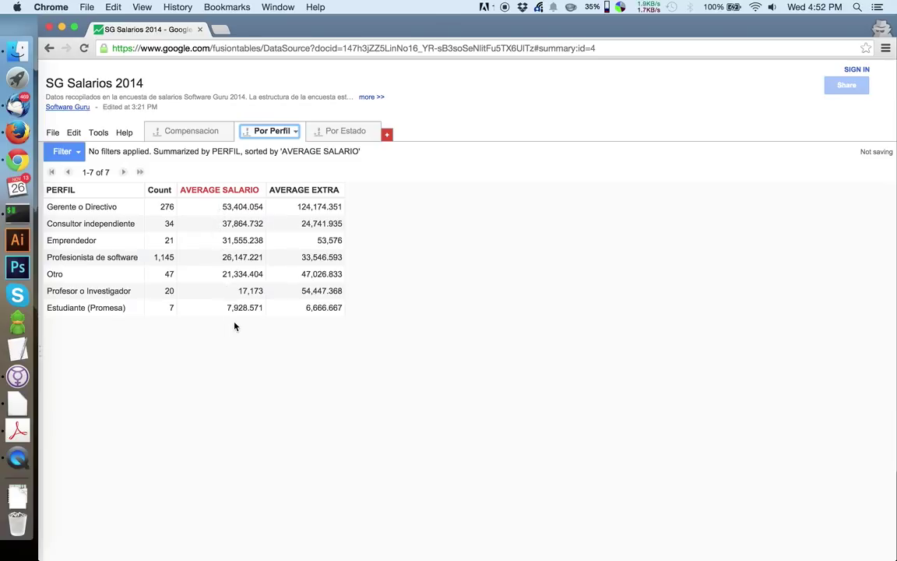
- Examine the average salaries in the Por Estado summary and return to the Compensacion summary
{"action": "left_click", "coordinate": [343, 133]}
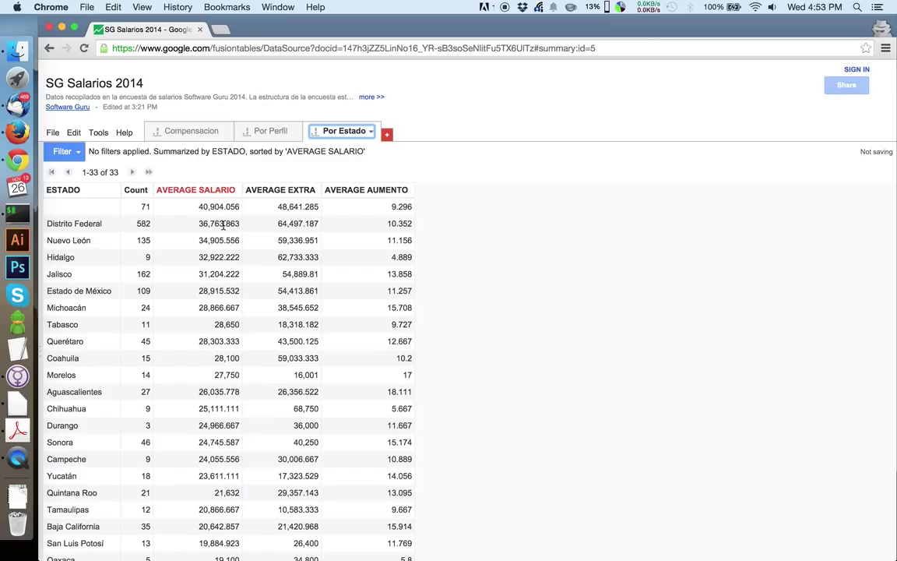
{"action": "left_click", "coordinate": [185, 132]}
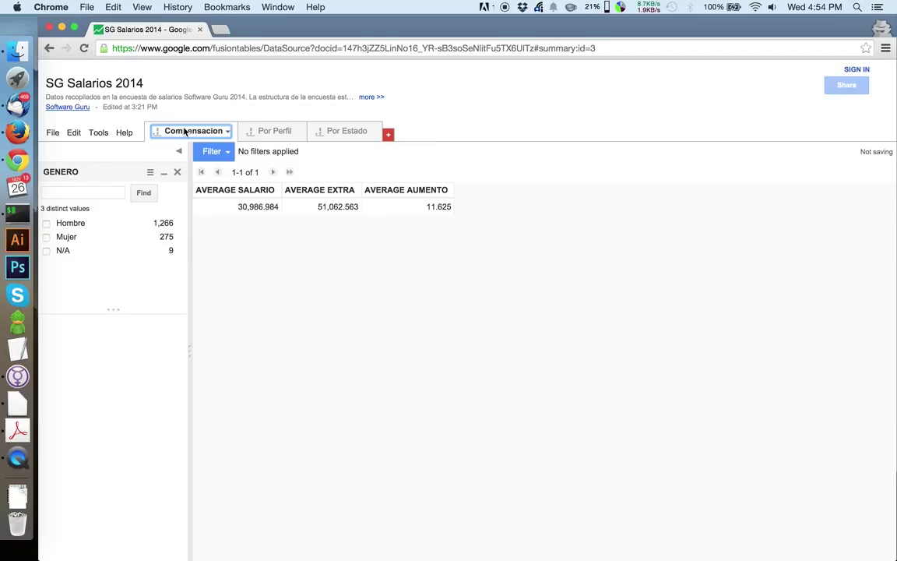
- Add a new summary to the table and set it to summarize by INGLES
{"action": "left_click", "coordinate": [388, 136]}
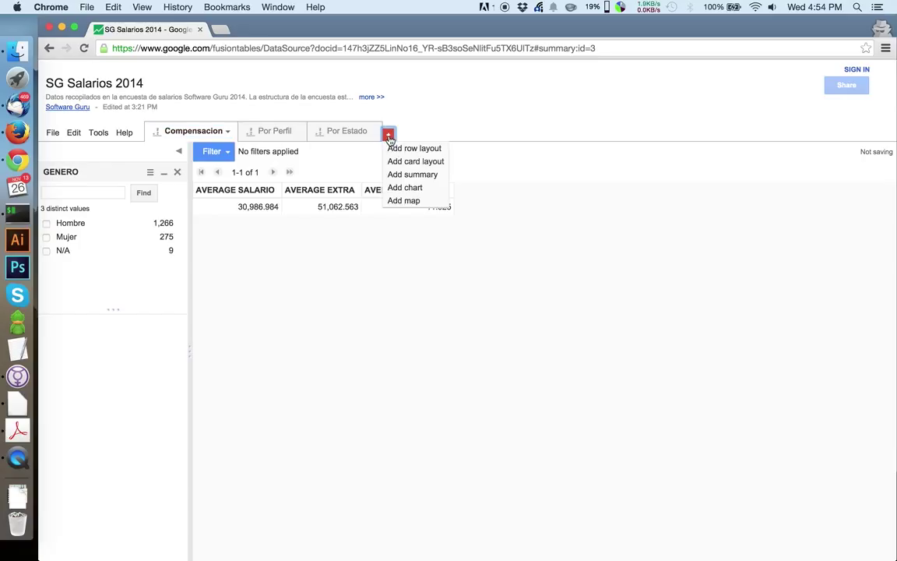
{"action": "left_click", "coordinate": [414, 174]}
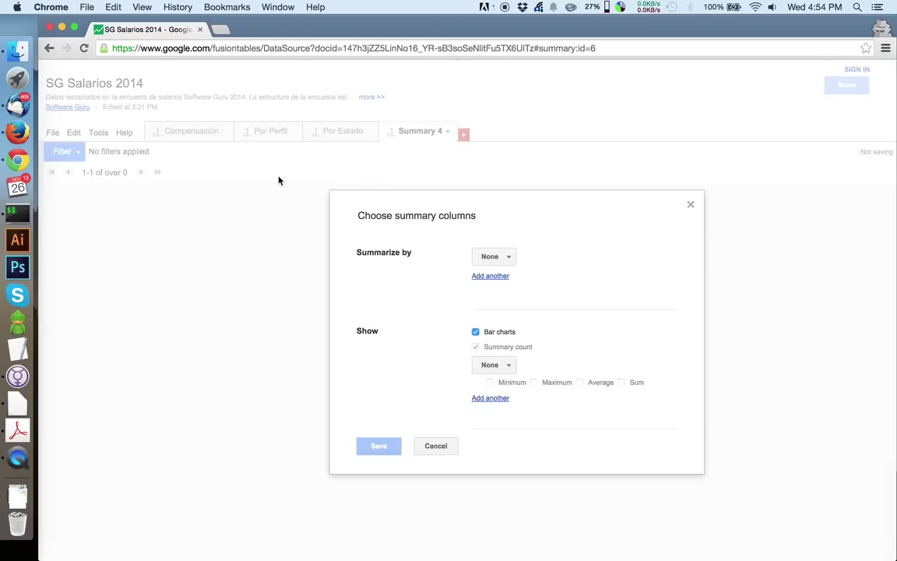
{"action": "left_click", "coordinate": [511, 258]}
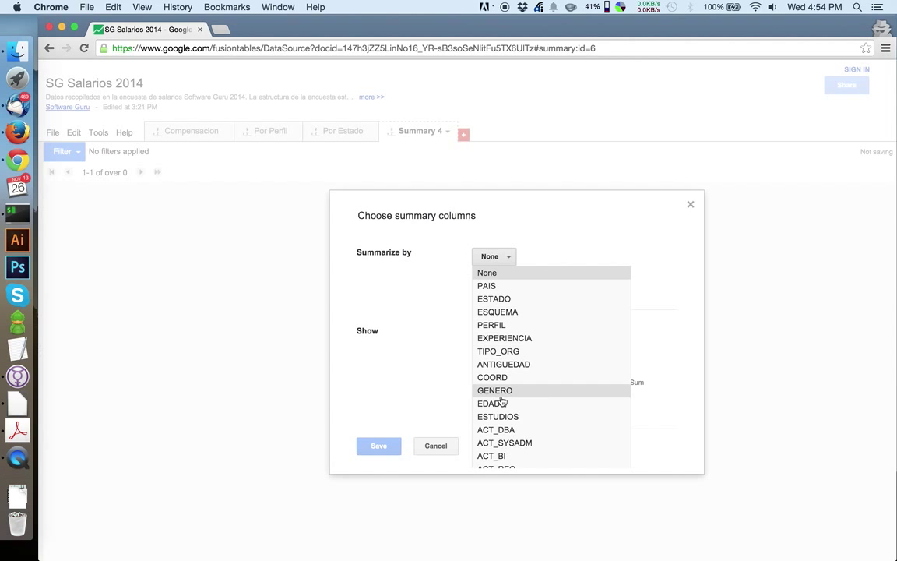
{"action": "scroll", "coordinate": [501, 404], "scroll_direction": "down", "scroll_amount": 20}
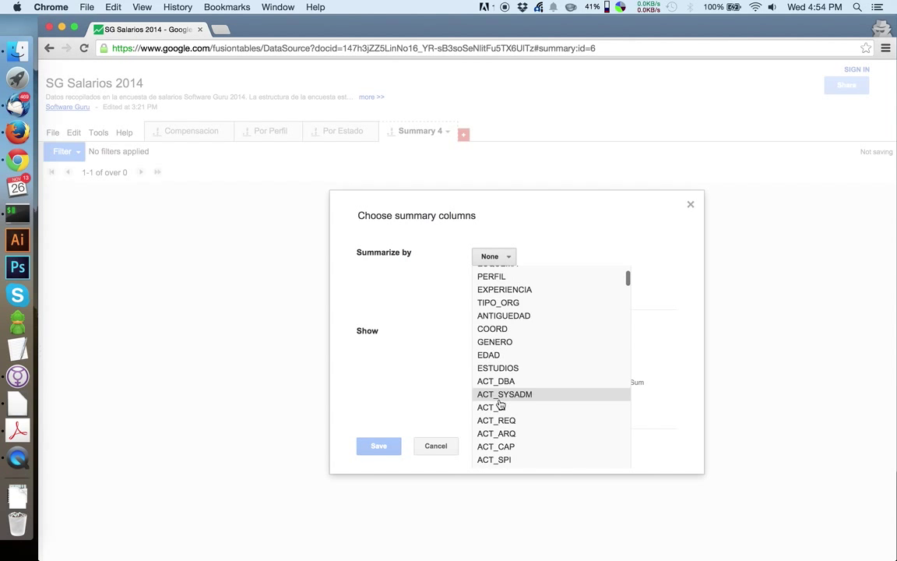
{"action": "scroll", "coordinate": [500, 404], "scroll_direction": "down", "scroll_amount": 20}
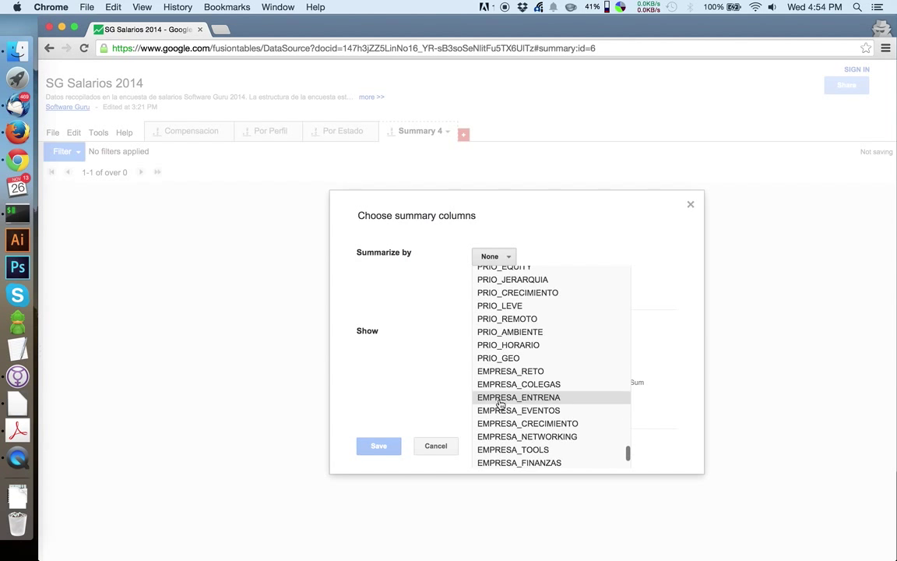
{"action": "scroll", "coordinate": [501, 405], "scroll_direction": "up", "scroll_amount": 5}
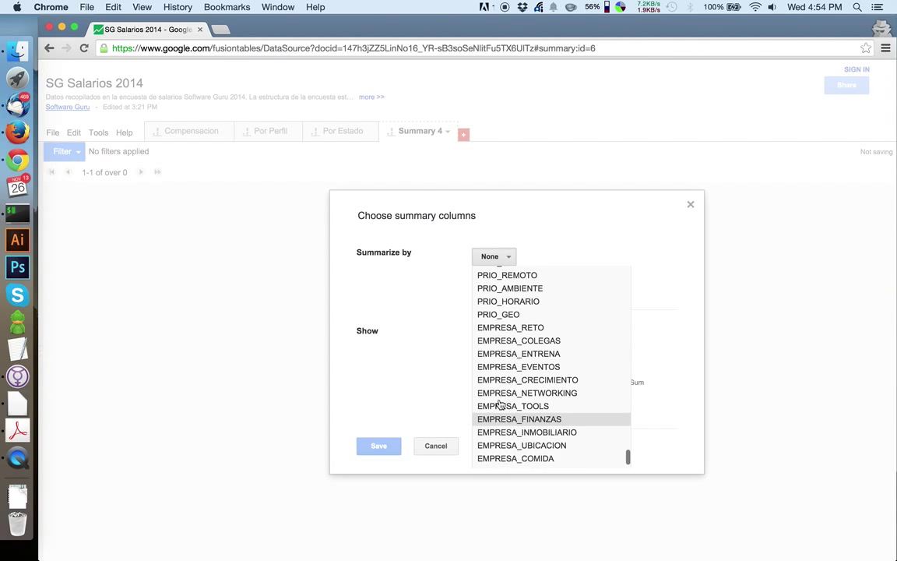
{"action": "scroll", "coordinate": [511, 325], "scroll_direction": "up", "scroll_amount": 6}
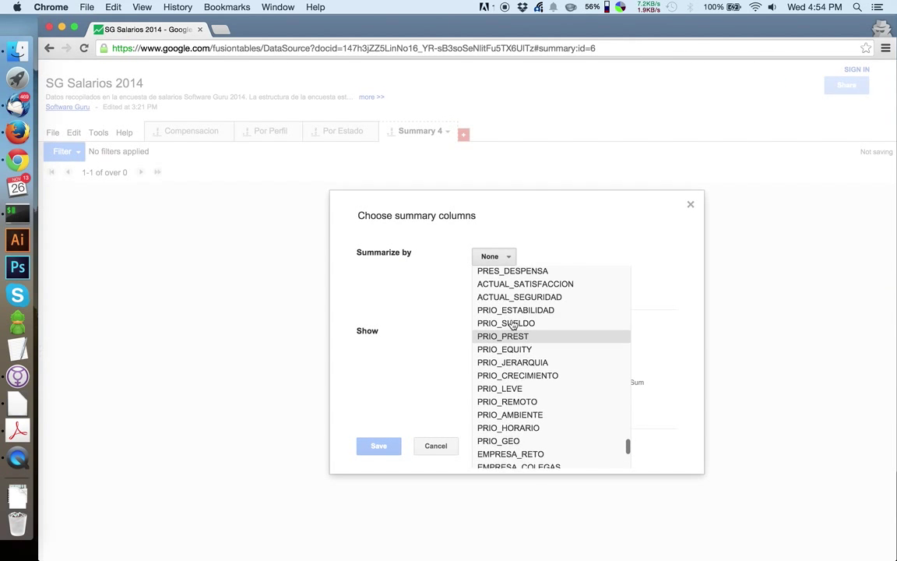
{"action": "scroll", "coordinate": [512, 324], "scroll_direction": "up", "scroll_amount": 6}
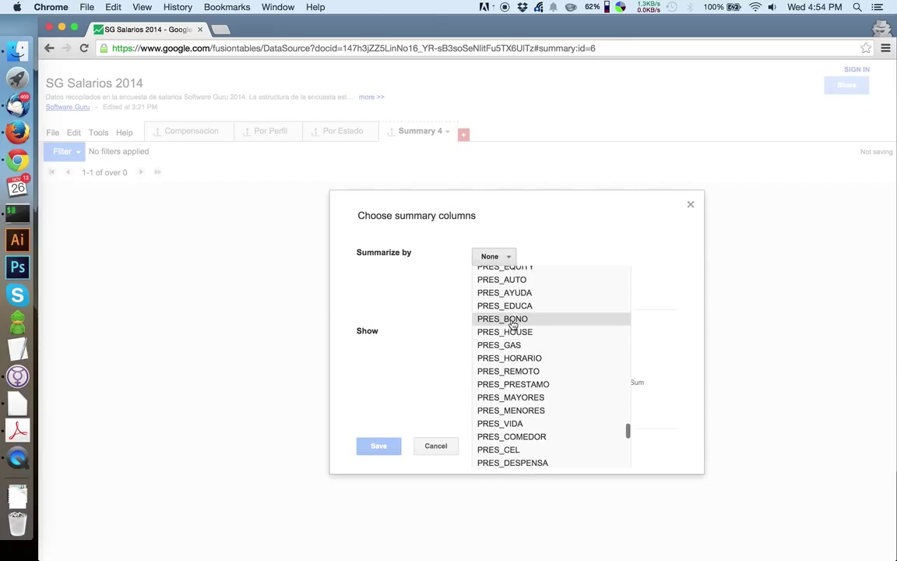
{"action": "left_click", "coordinate": [493, 295]}
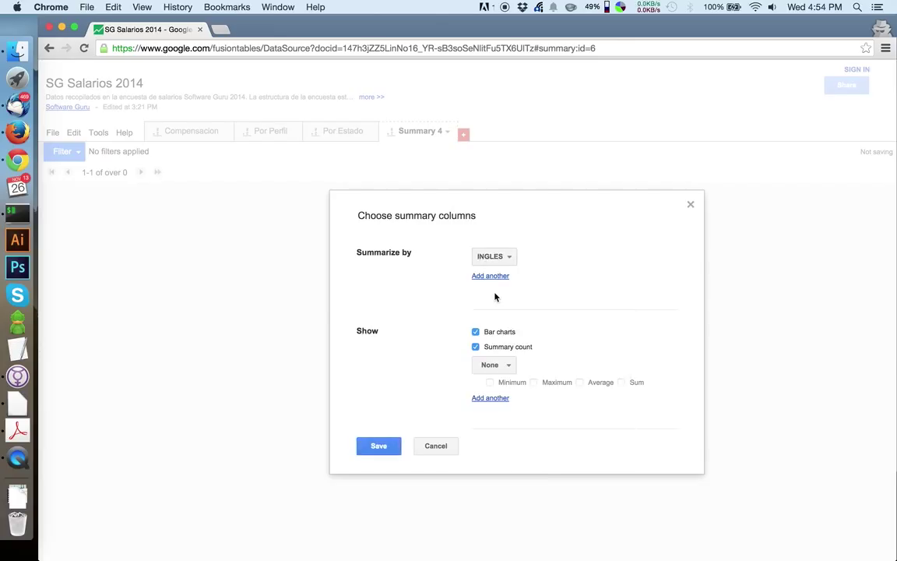
- Turn off bar charts for the new summary and have it show the average of SALARIO
{"action": "left_click", "coordinate": [475, 333]}
{"action": "left_click", "coordinate": [508, 366]}
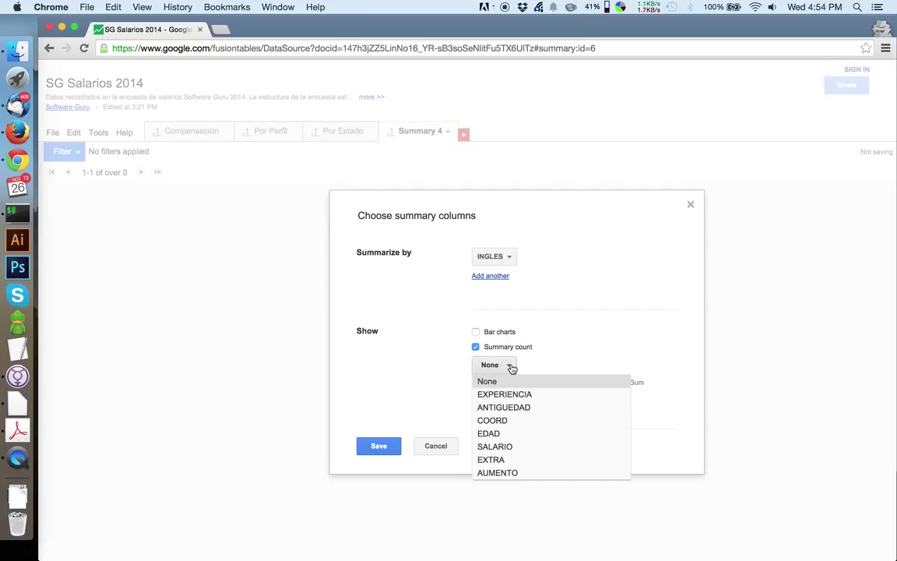
{"action": "left_click", "coordinate": [497, 447]}
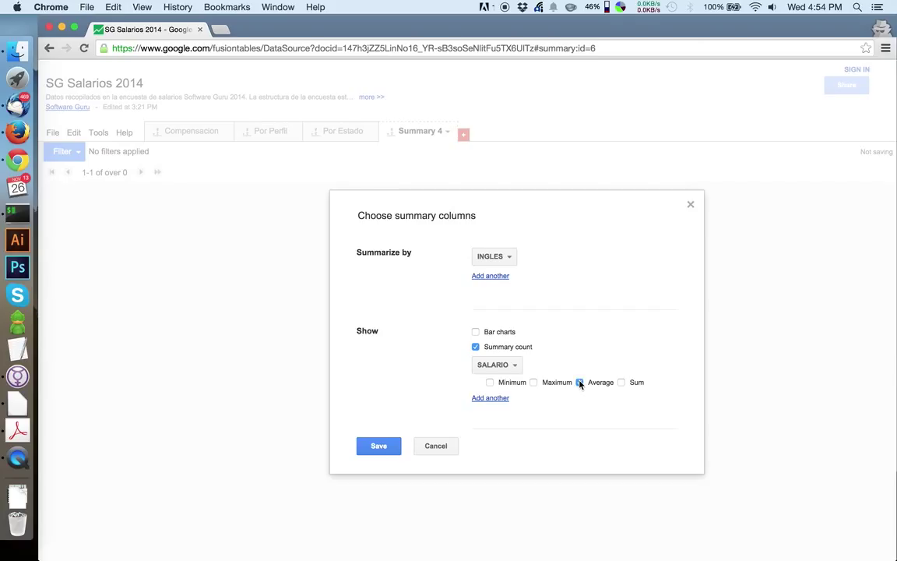
- Add the average of EXTRA as a second value in the summary and save the column choices
{"action": "left_click", "coordinate": [491, 399]}
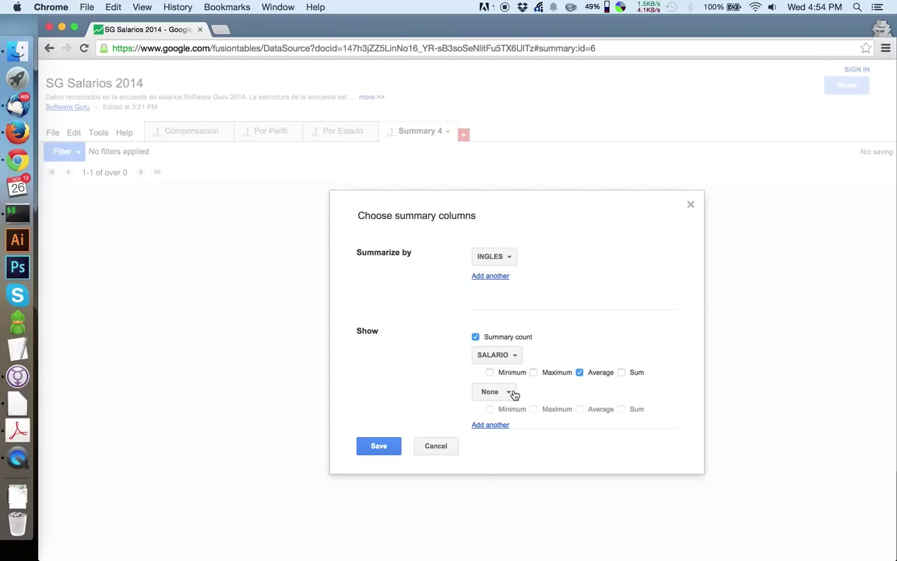
{"action": "left_click", "coordinate": [511, 392]}
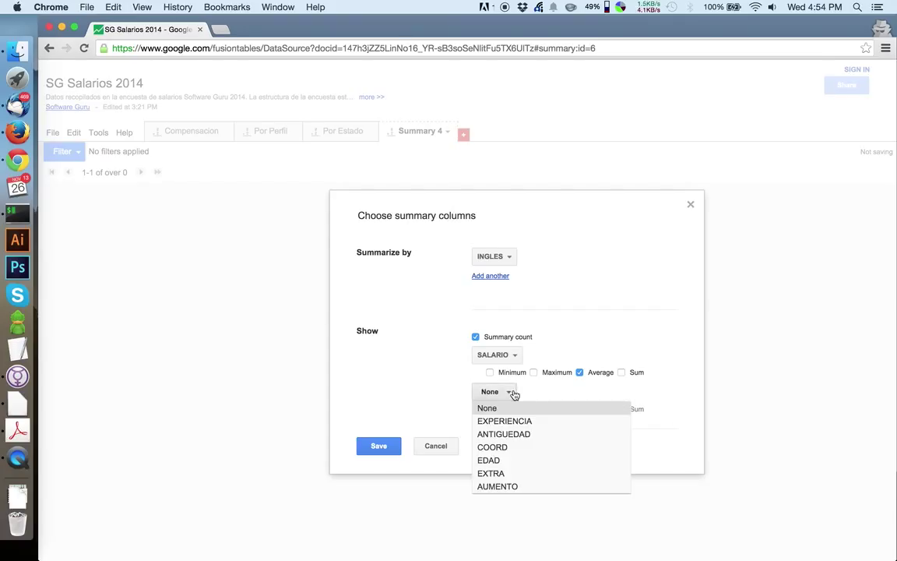
{"action": "left_click", "coordinate": [496, 473]}
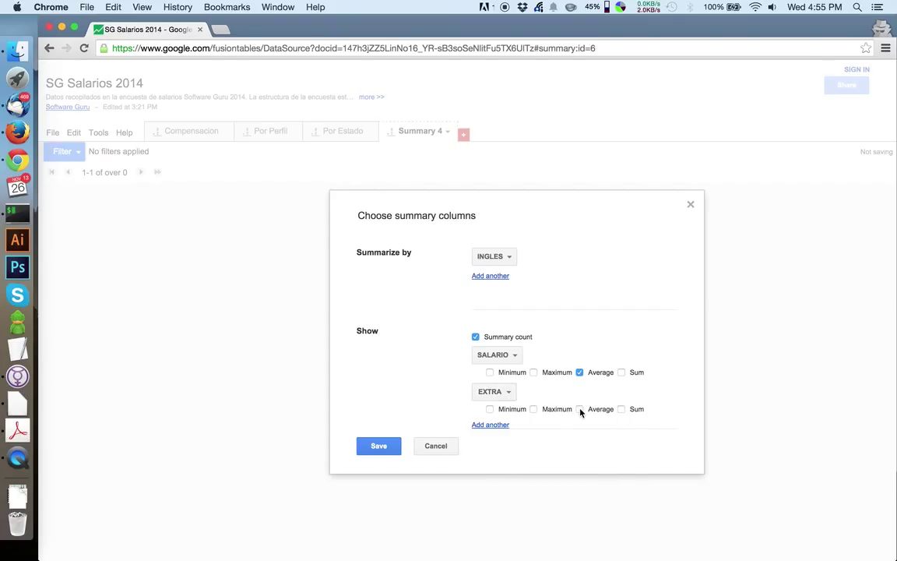
{"action": "left_click", "coordinate": [382, 447]}
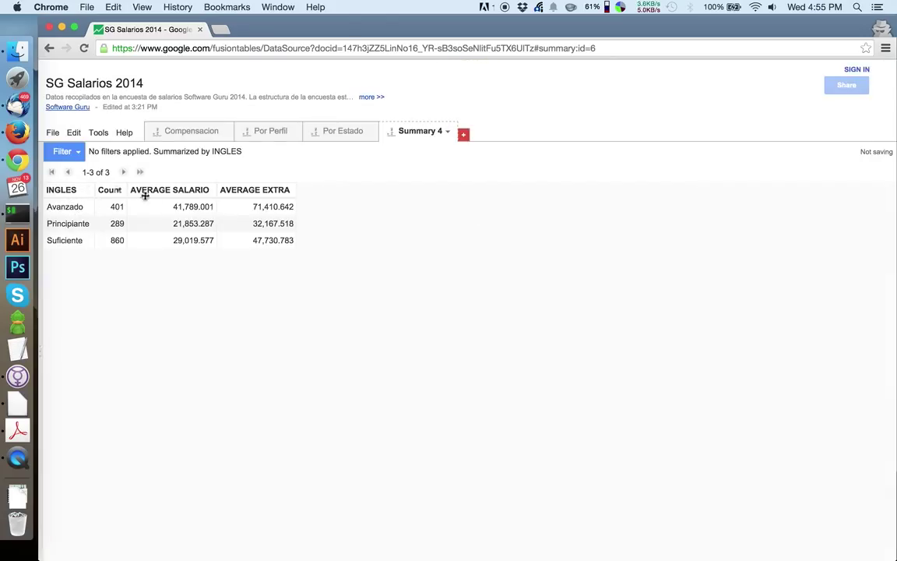
- Sort the English-level summary by AVERAGE SALARIO in ascending order
{"action": "left_click", "coordinate": [207, 191]}
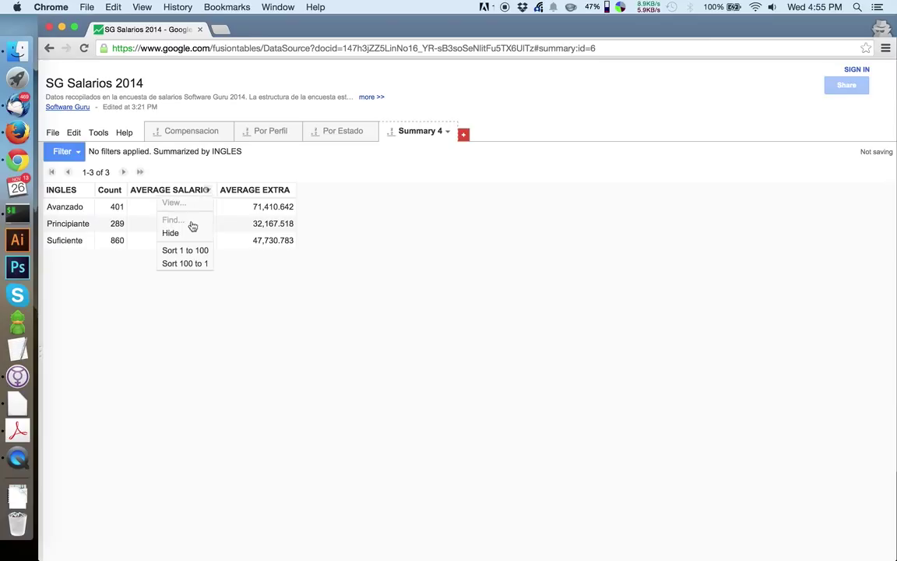
{"action": "left_click", "coordinate": [187, 252]}
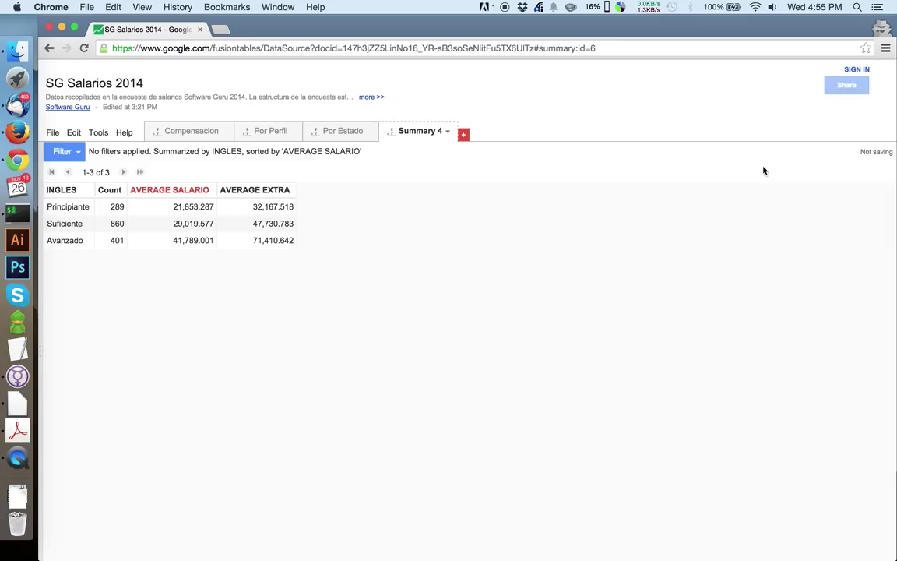
{"action": "left_click", "coordinate": [51, 133]}
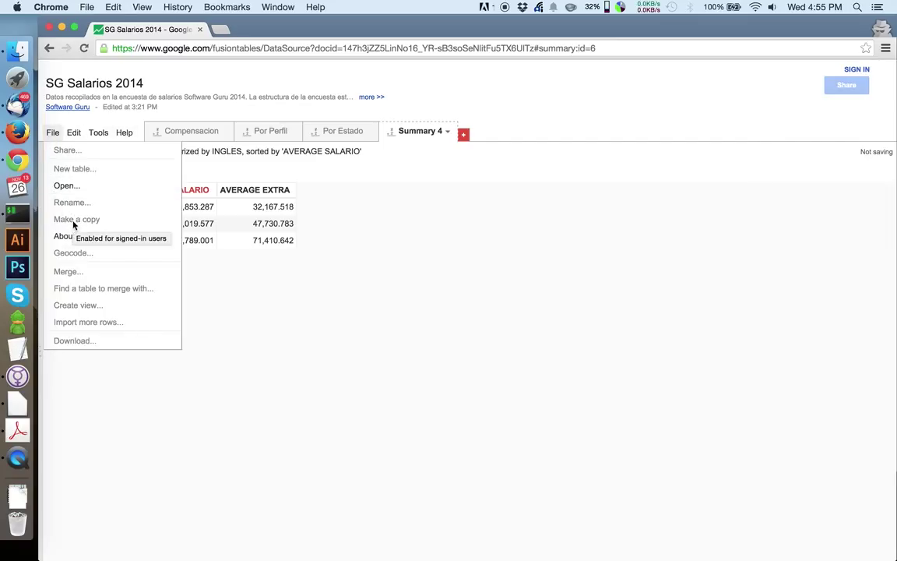
{"action": "left_click", "coordinate": [524, 333]}
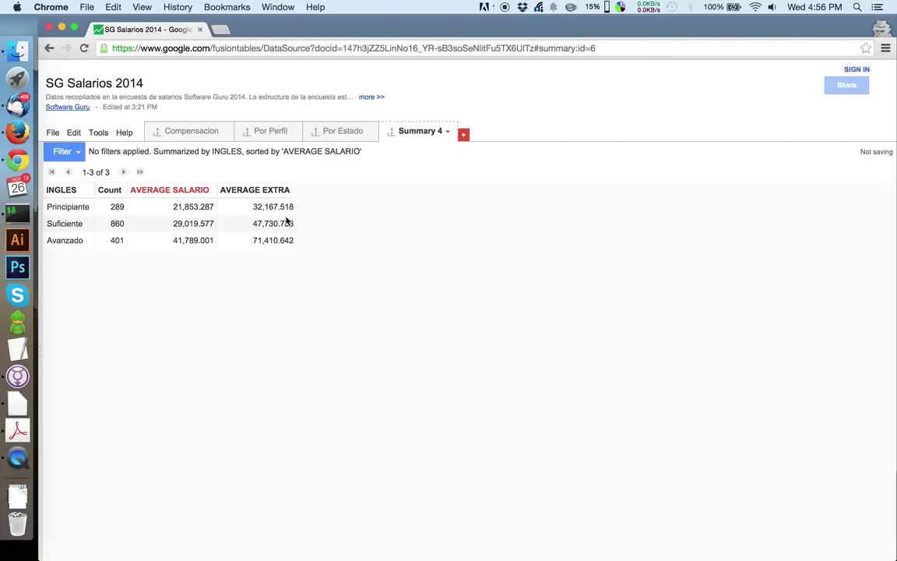
{"action": "left_click", "coordinate": [103, 136]}
{"action": "left_click", "coordinate": [53, 134]}
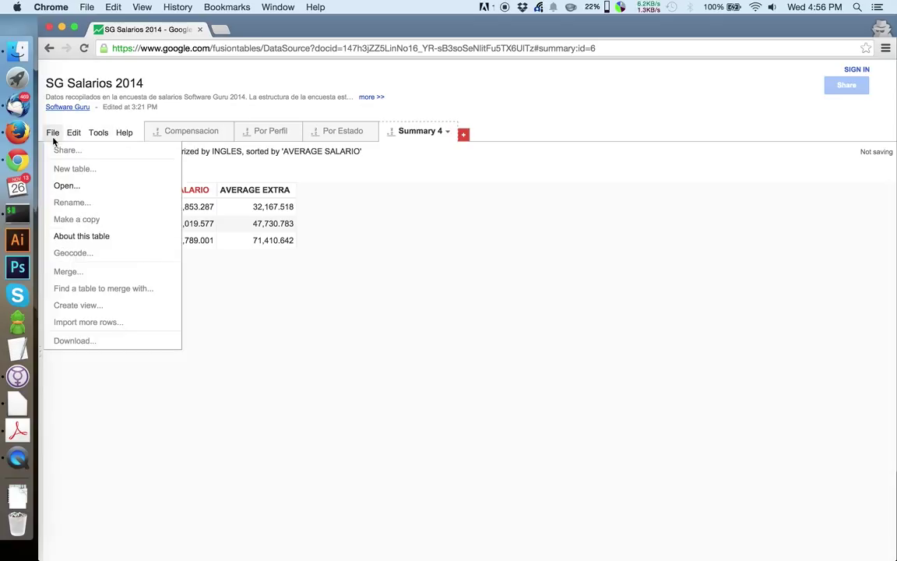
{"action": "left_click", "coordinate": [687, 411]}
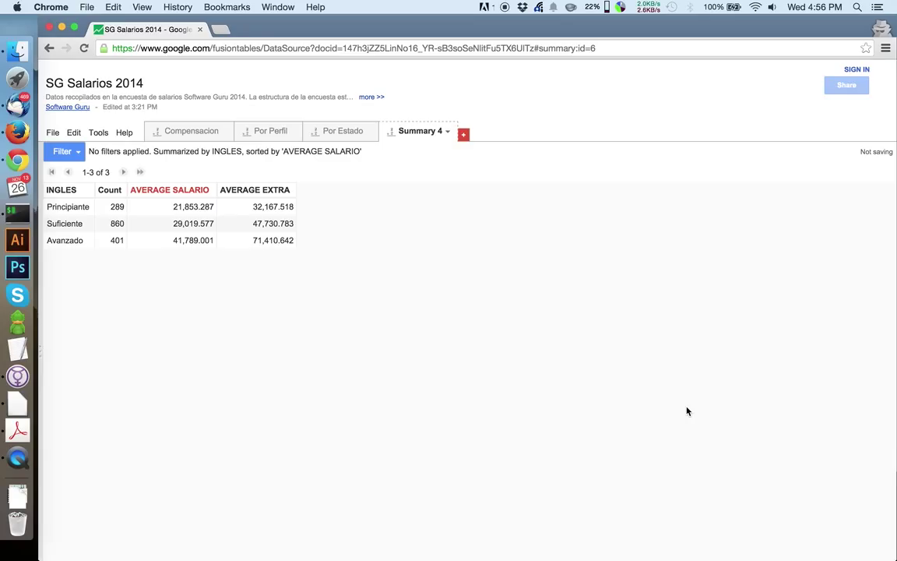
- Open the survey structure document at swgu.ru/salarios2014-estructura in a new browser tab
{"action": "left_click", "coordinate": [221, 31]}
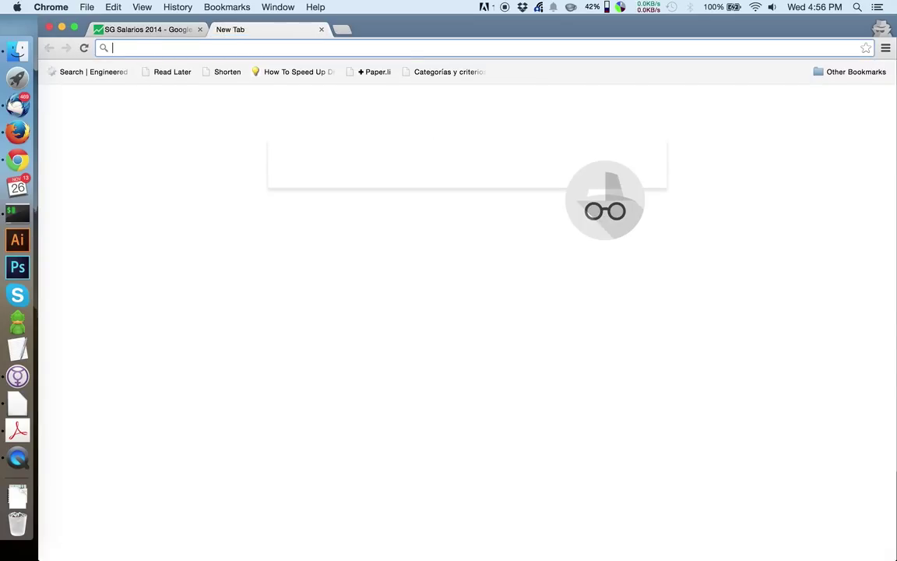
{"action": "type", "text": "swgu.ru"}
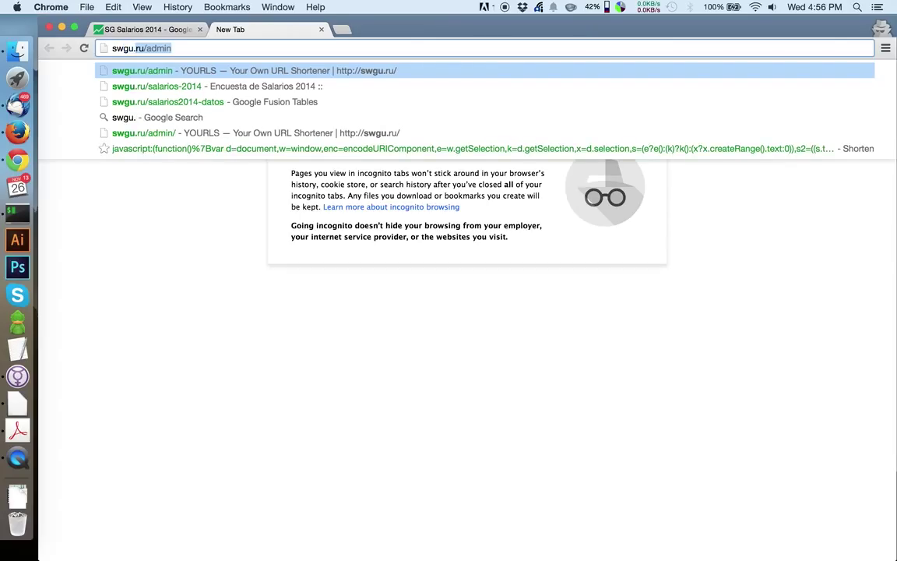
{"action": "type", "text": "/"}
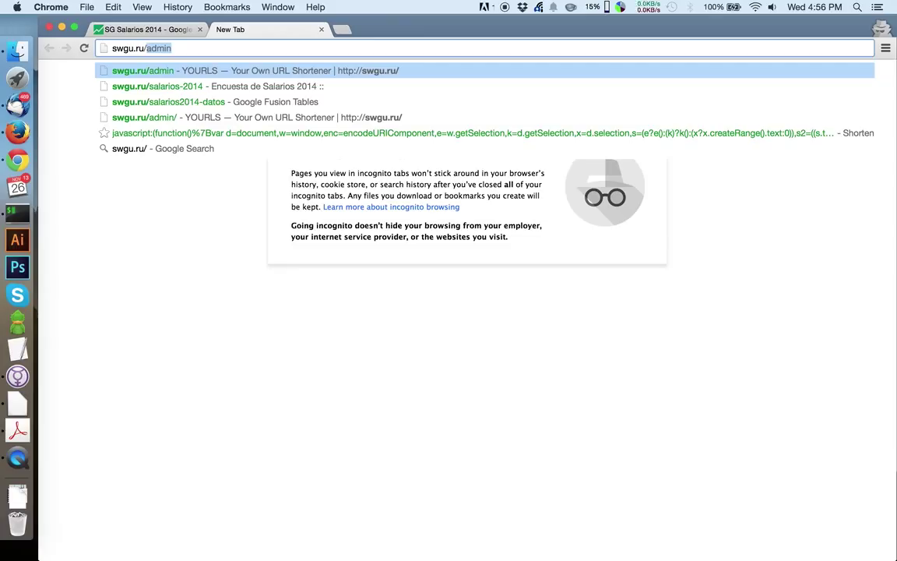
{"action": "type", "text": "salario"}
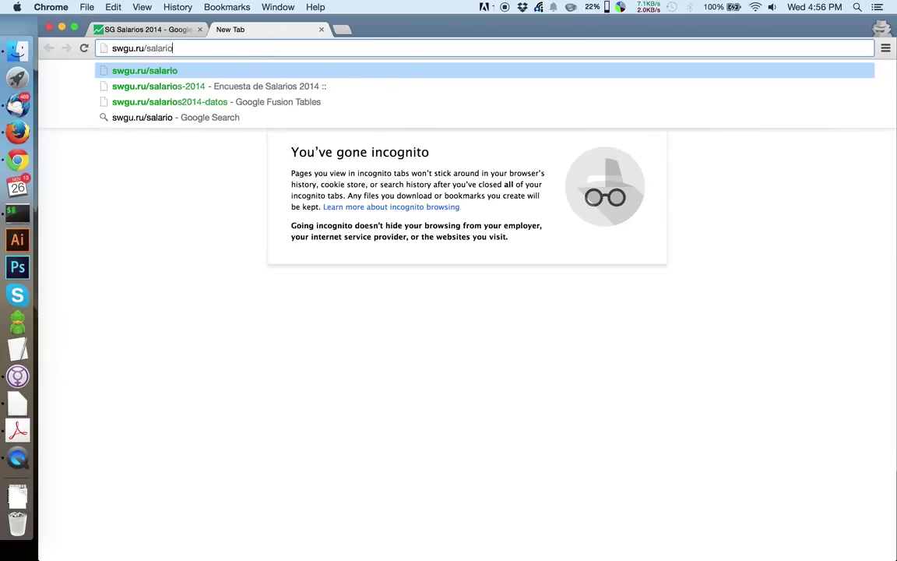
{"action": "type", "text": "2014"}
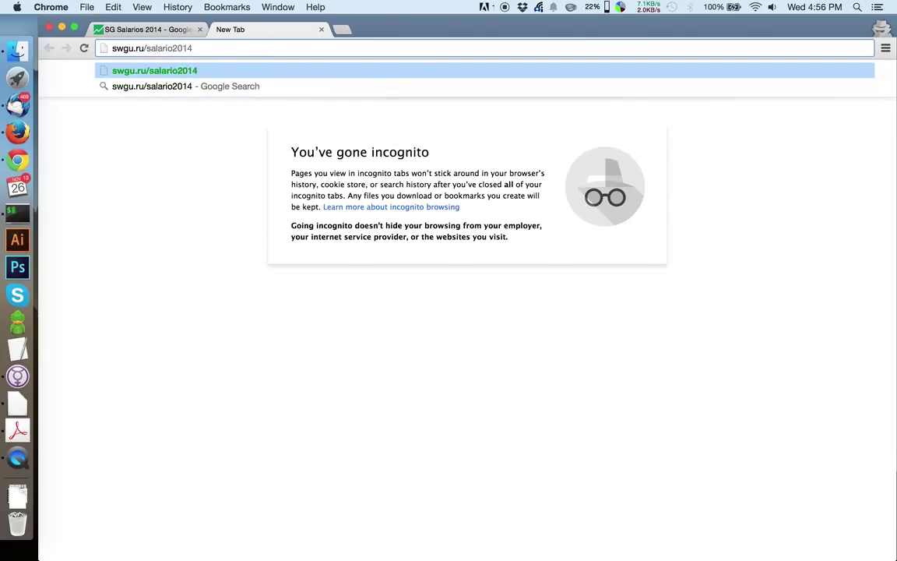
{"action": "type", "text": "-es"}
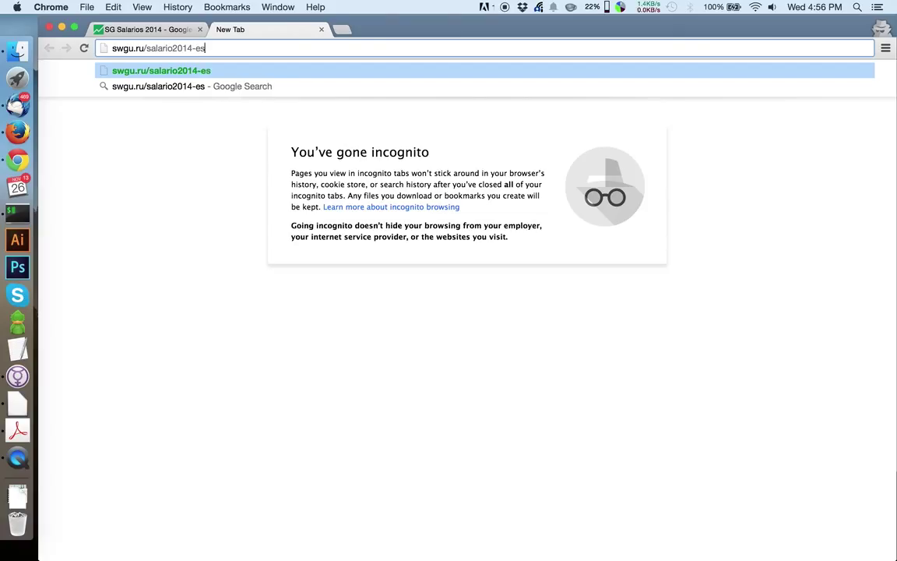
{"action": "type", "text": "tructura"}
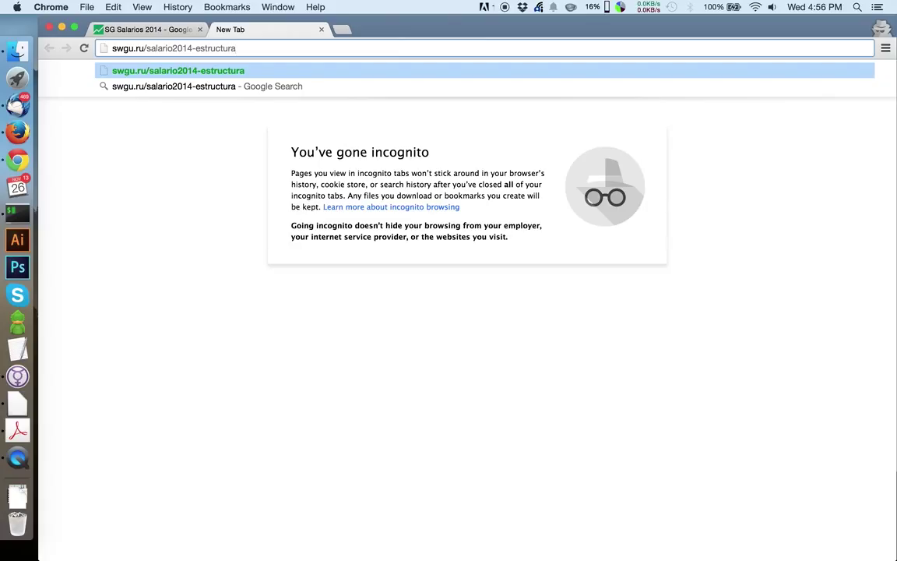
{"action": "key", "text": "Left"}
{"action": "key", "text": "Left"}
{"action": "key", "text": "Left"}
{"action": "key", "text": "Left"}
{"action": "key", "text": "Left"}
{"action": "key", "text": "Left"}
{"action": "key", "text": "Left"}
{"action": "key", "text": "Left"}
{"action": "key", "text": "Left"}
{"action": "key", "text": "Left"}
{"action": "key", "text": "Left"}
{"action": "key", "text": "Left"}
{"action": "key", "text": "Left"}
{"action": "key", "text": "Left"}
{"action": "key", "text": "Left"}
{"action": "type", "text": "s"}
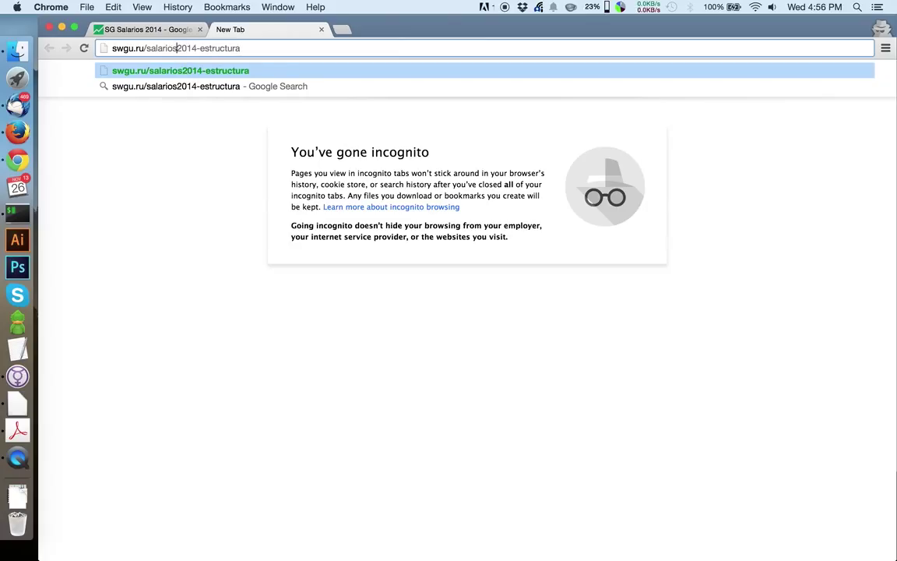
{"action": "key", "text": "Right"}
{"action": "key", "text": "Right"}
{"action": "key", "text": "Right"}
{"action": "key", "text": "Right"}
{"action": "key", "text": "Right"}
{"action": "key", "text": "Right"}
{"action": "key", "text": "Right"}
{"action": "key", "text": "Right"}
{"action": "key", "text": "Right"}
{"action": "key", "text": "Right"}
{"action": "key", "text": "Return"}
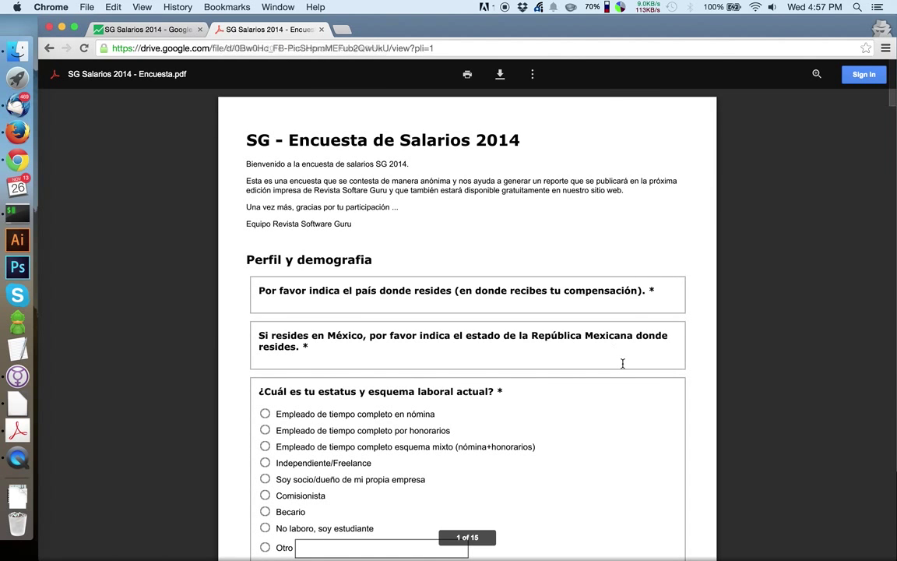
- Look through the survey questions from the Perfil y demografia section to the Habilidades y conocimientos section
{"action": "scroll", "coordinate": [560, 328], "scroll_direction": "down", "scroll_amount": 5}
{"action": "scroll", "coordinate": [467, 311], "scroll_direction": "down", "scroll_amount": 15}
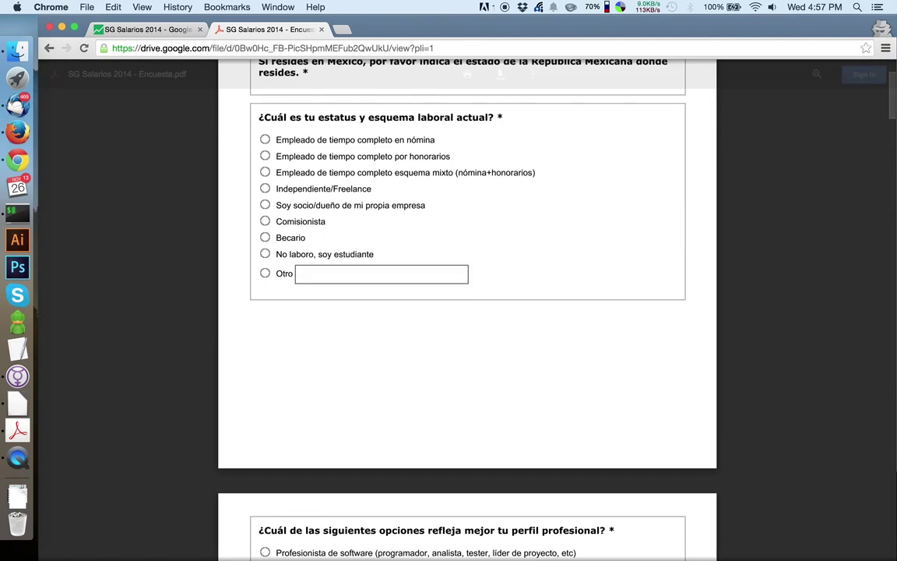
{"action": "scroll", "coordinate": [467, 311], "scroll_direction": "down", "scroll_amount": 6}
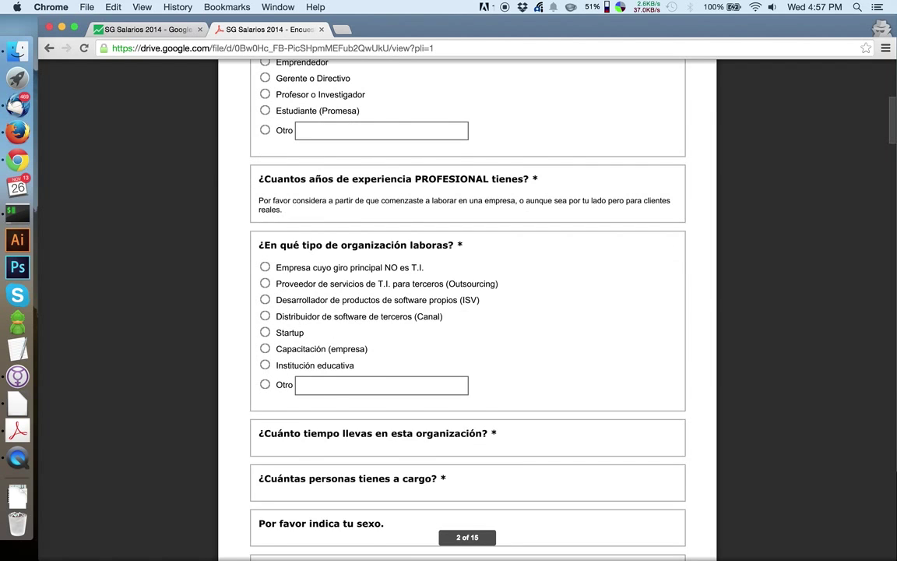
{"action": "scroll", "coordinate": [467, 311], "scroll_direction": "down", "scroll_amount": 8}
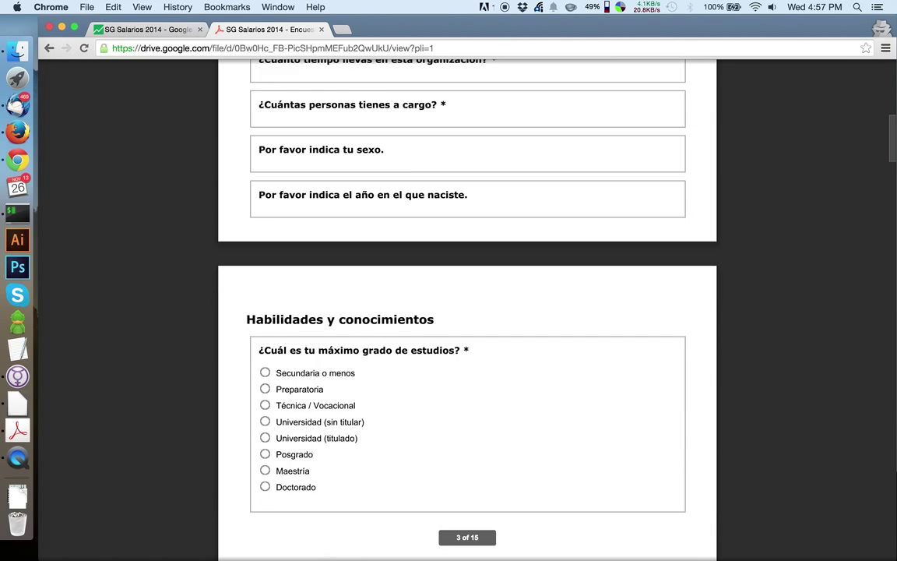
{"action": "scroll", "coordinate": [467, 312], "scroll_direction": "down", "scroll_amount": 3}
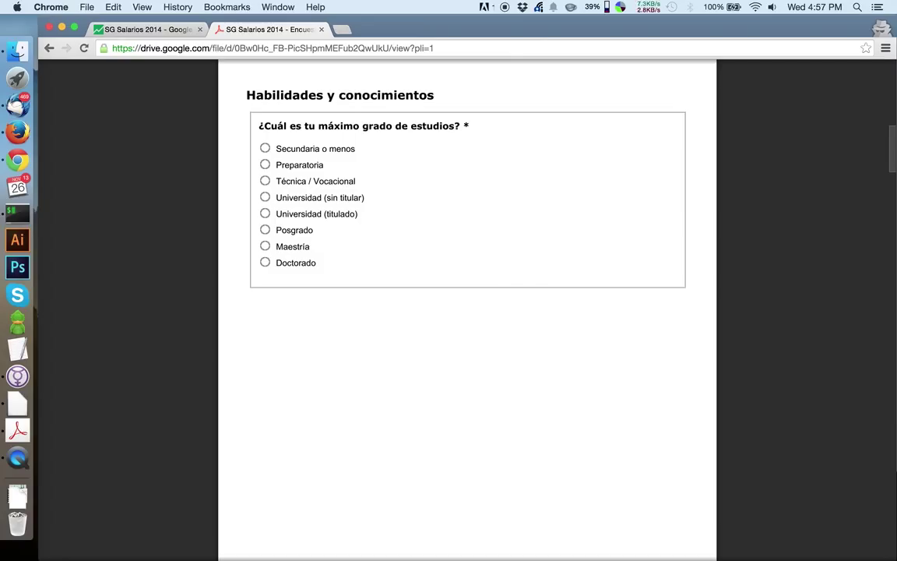
- Return to the SG Salarios 2014 table and bring up the list of fields available for filtering
{"action": "left_click", "coordinate": [176, 29]}
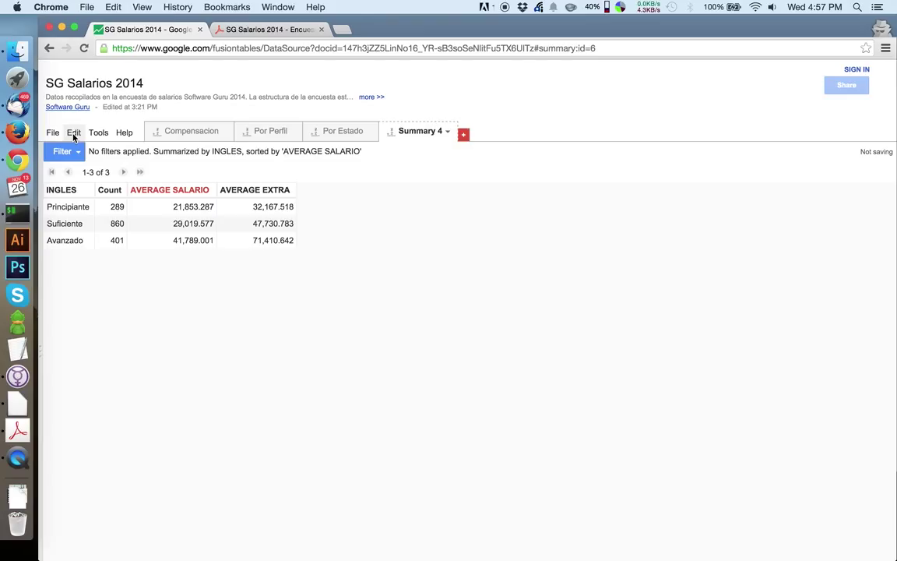
{"action": "left_click", "coordinate": [50, 133]}
{"action": "left_click", "coordinate": [49, 134]}
{"action": "left_click", "coordinate": [69, 150]}
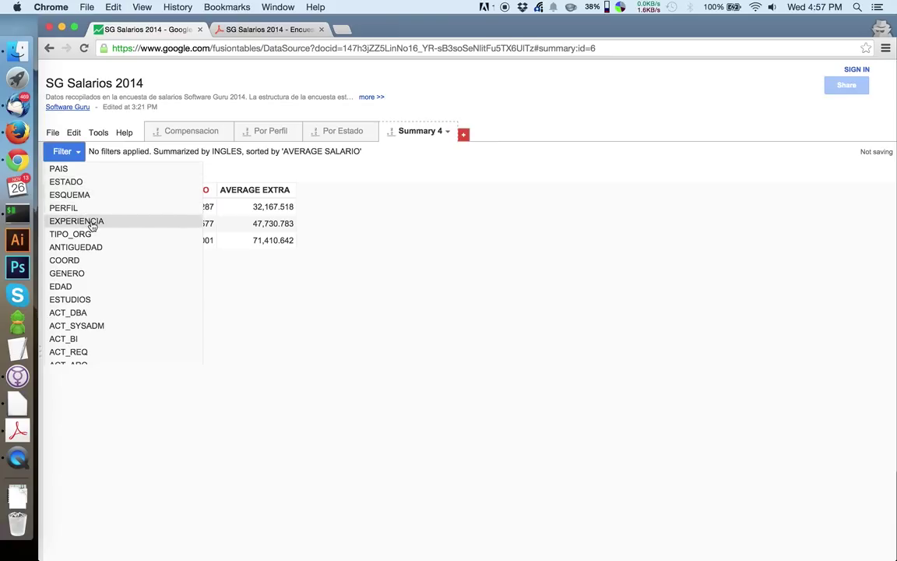
- Go back to the survey PDF and review its questions from the beginning to match them with the table's fields
{"action": "left_click", "coordinate": [243, 30]}
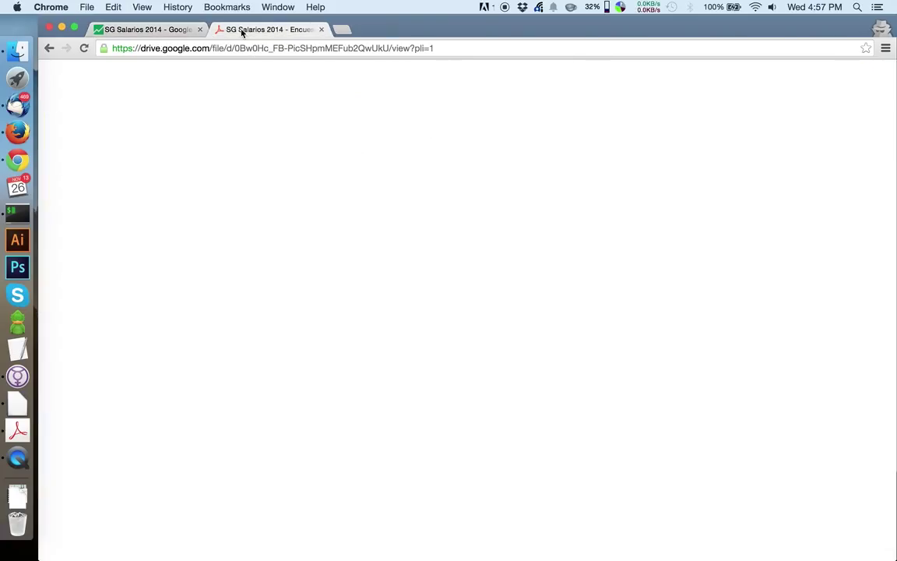
{"action": "scroll", "coordinate": [557, 296], "scroll_direction": "up", "scroll_amount": 10}
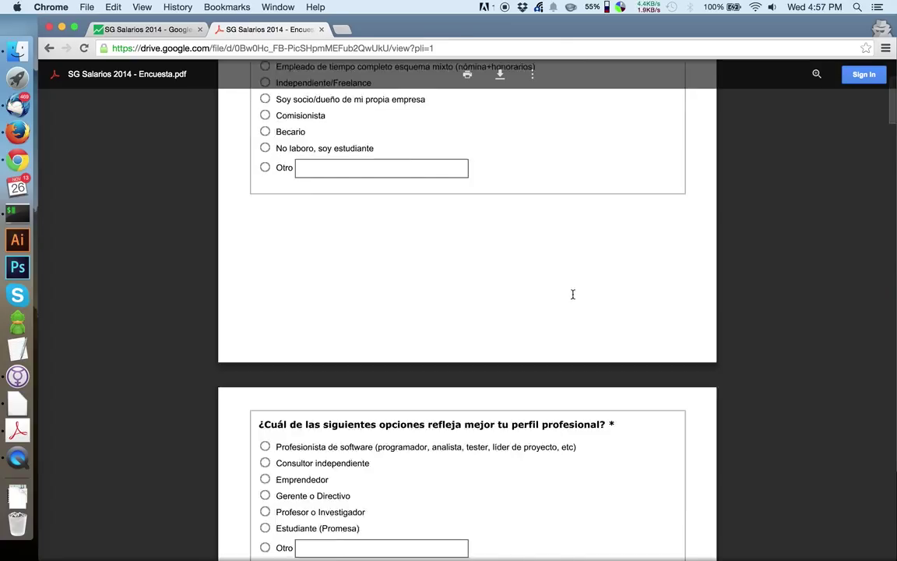
{"action": "scroll", "coordinate": [573, 293], "scroll_direction": "up", "scroll_amount": 5}
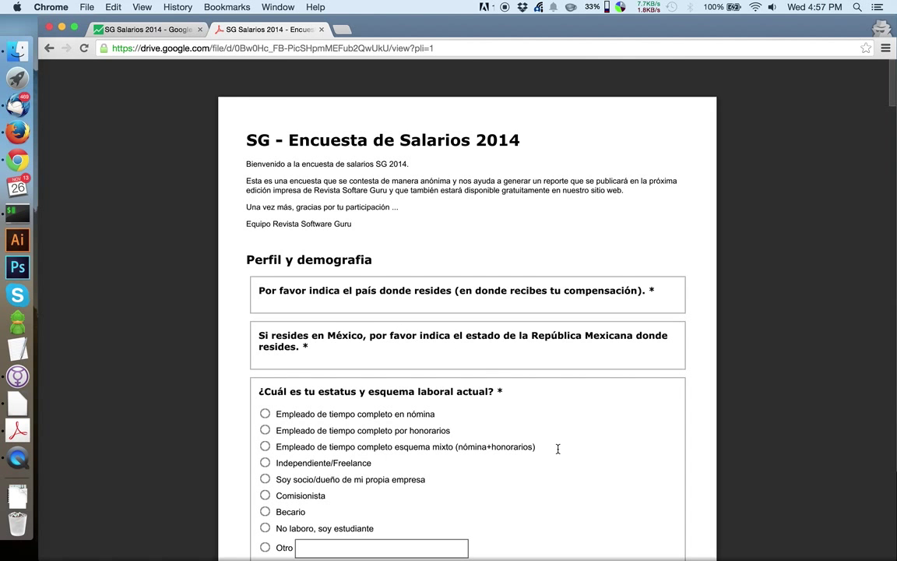
{"action": "scroll", "coordinate": [557, 449], "scroll_direction": "down", "scroll_amount": 10}
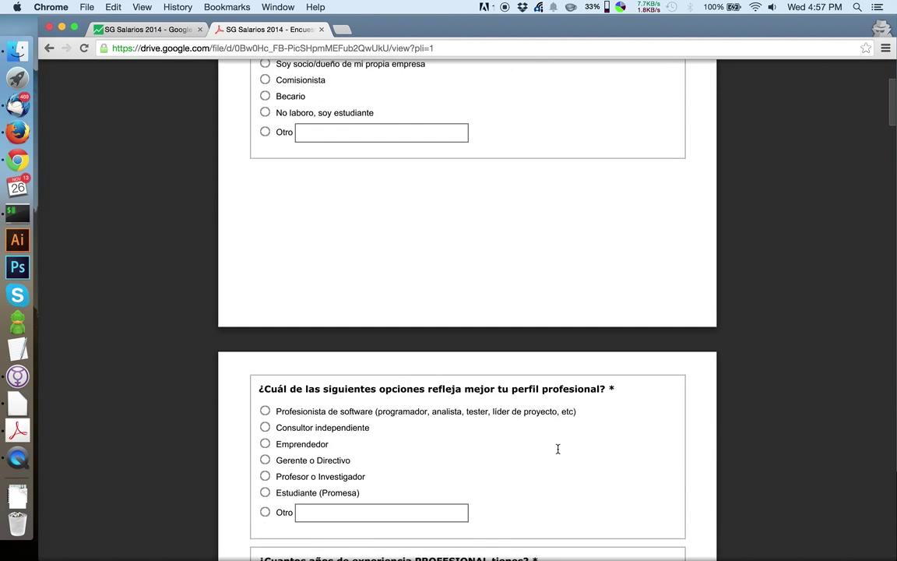